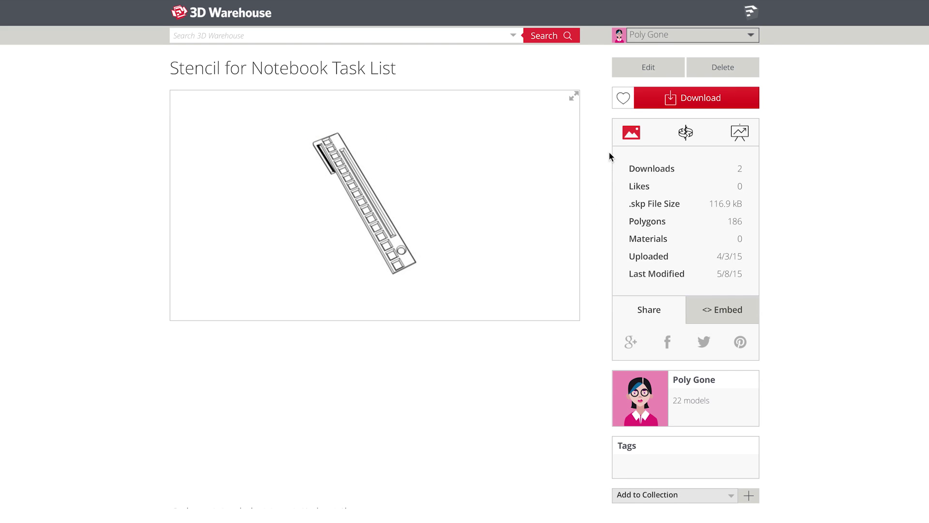
Edit the Stencil for Notebook Task List details, tick 'I want this to be 3D printable', and save
click(633, 73)
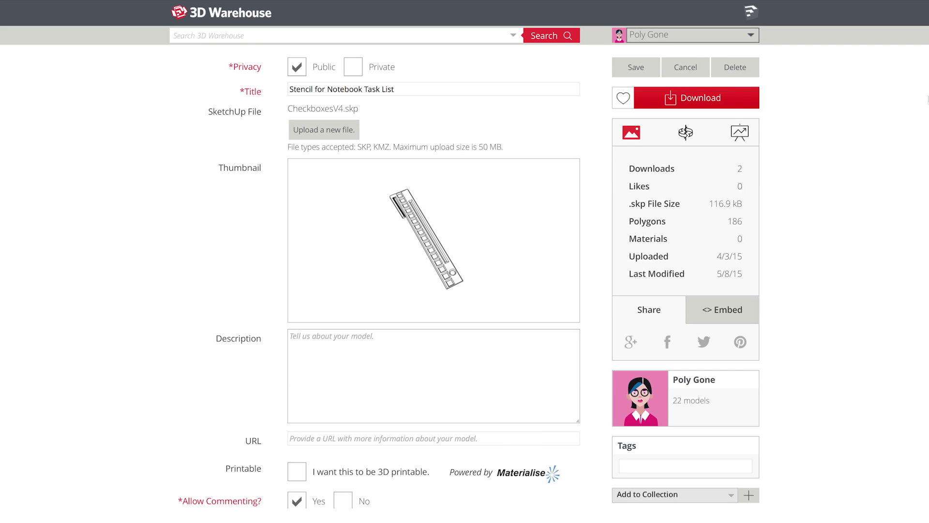
scroll(633, 252, down, 2)
scroll(632, 253, down, 2)
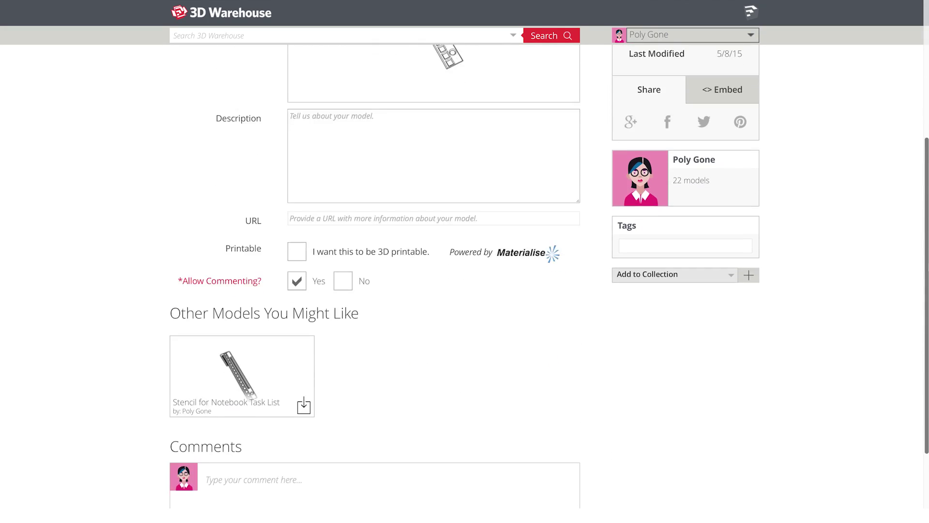
scroll(633, 252, down, 1)
click(301, 233)
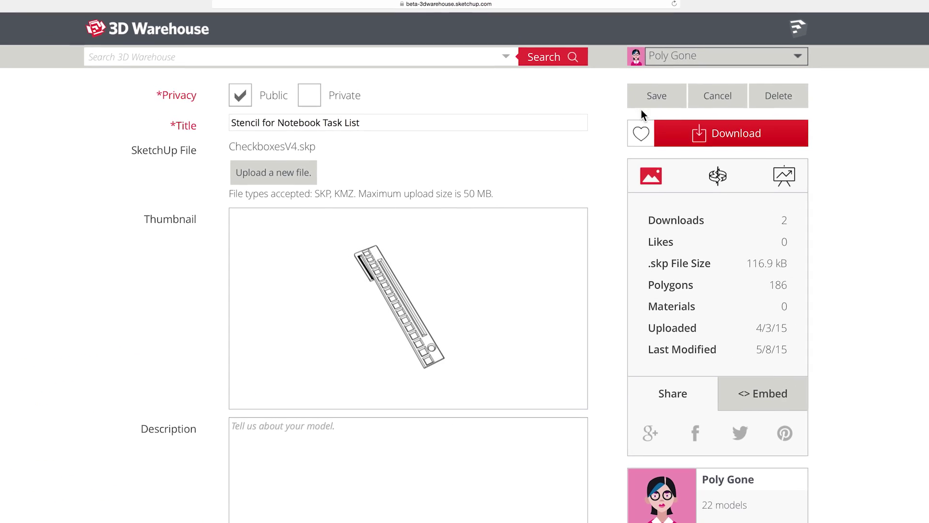
click(643, 110)
Dismiss the saved notice, confirm the Download menu offers an STL File, and reach Advanced Search
click(693, 62)
mouse_move(520, 99)
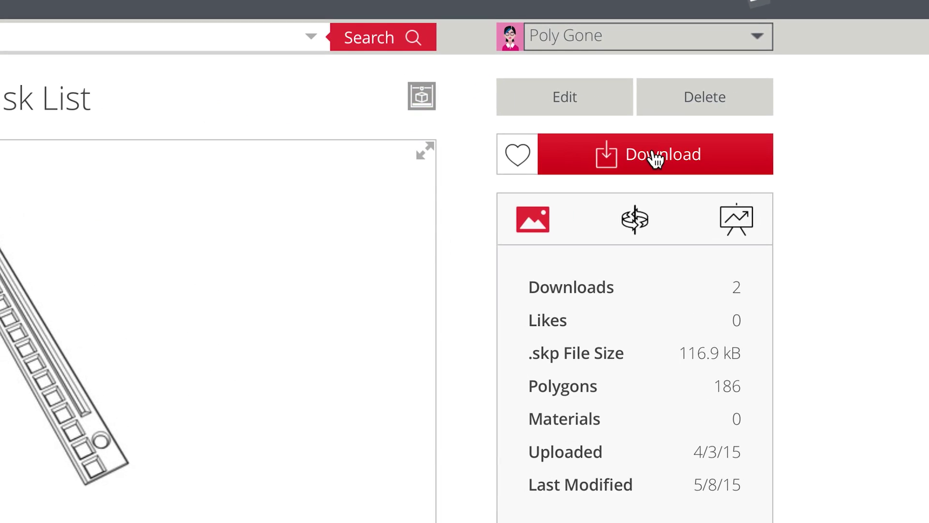
click(656, 156)
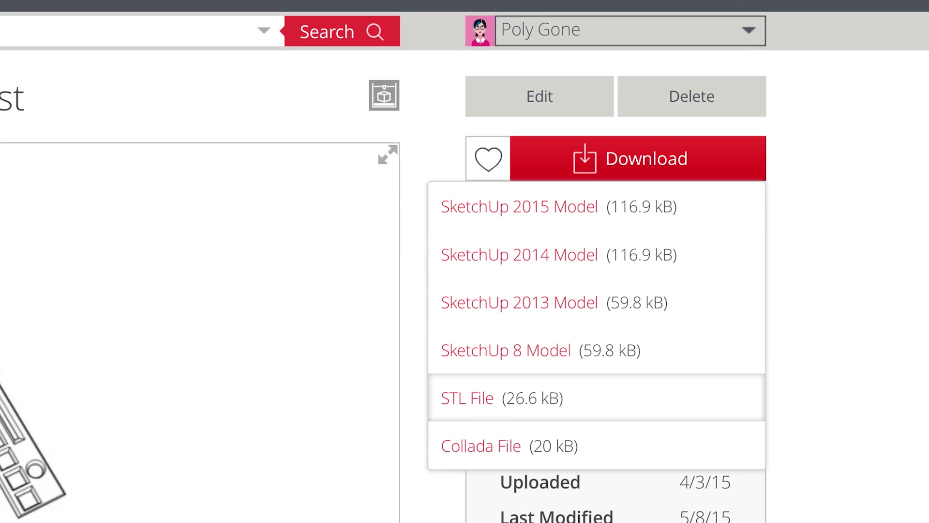
click(480, 400)
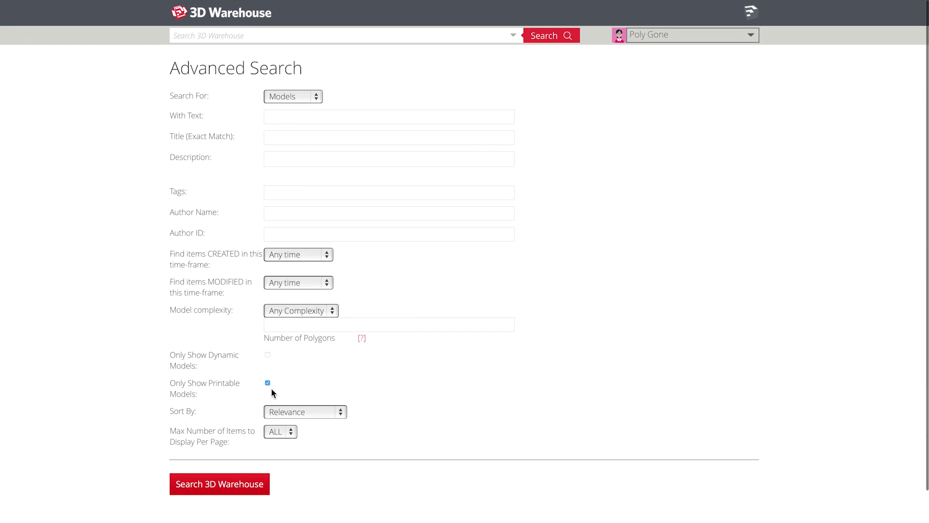
click(248, 37)
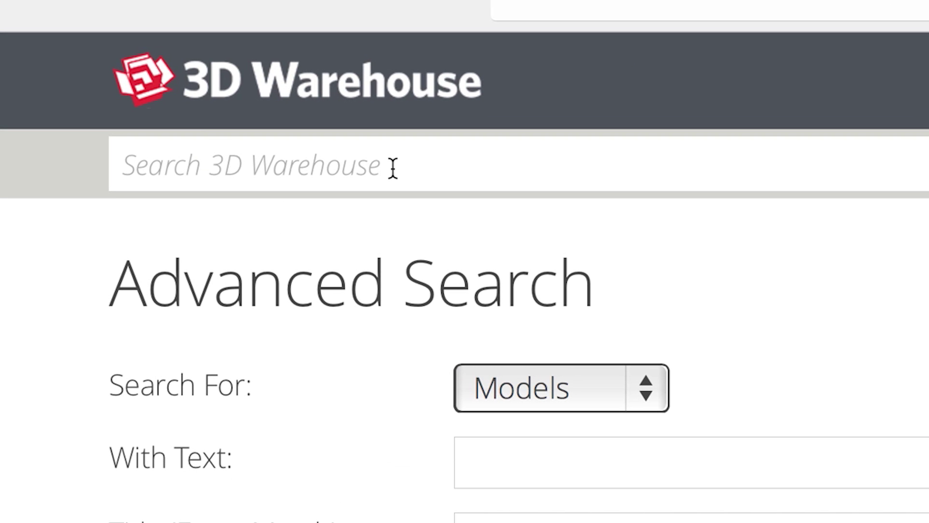
text(is:printable bracket)
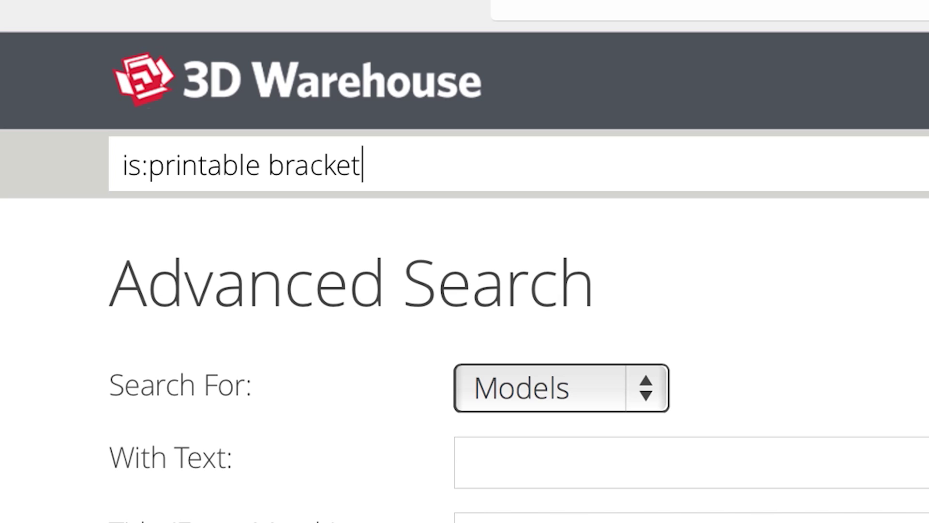
Run the 'is:printable bracket' search to list the seven printable bracket models
key(Return)
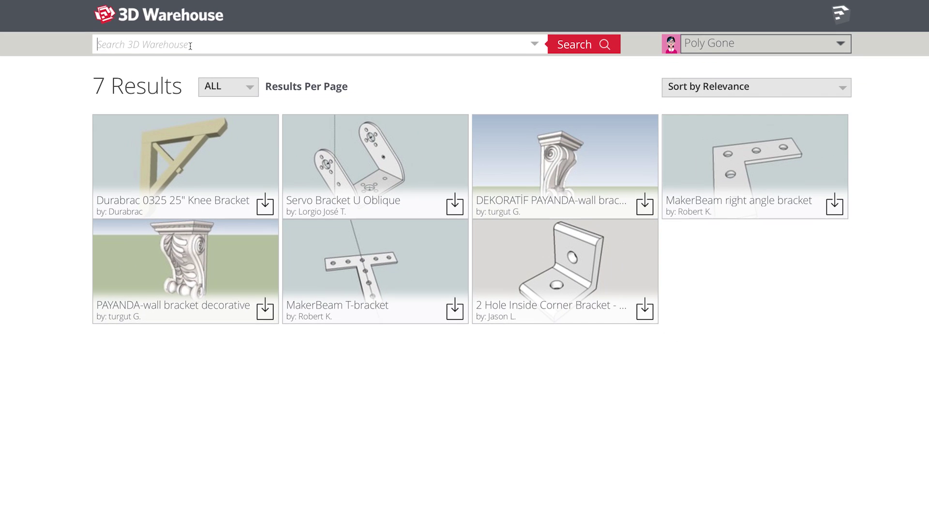
Open the MakerBeam T-bracket, orbit it in the 3D viewer, and show its download formats
click(366, 288)
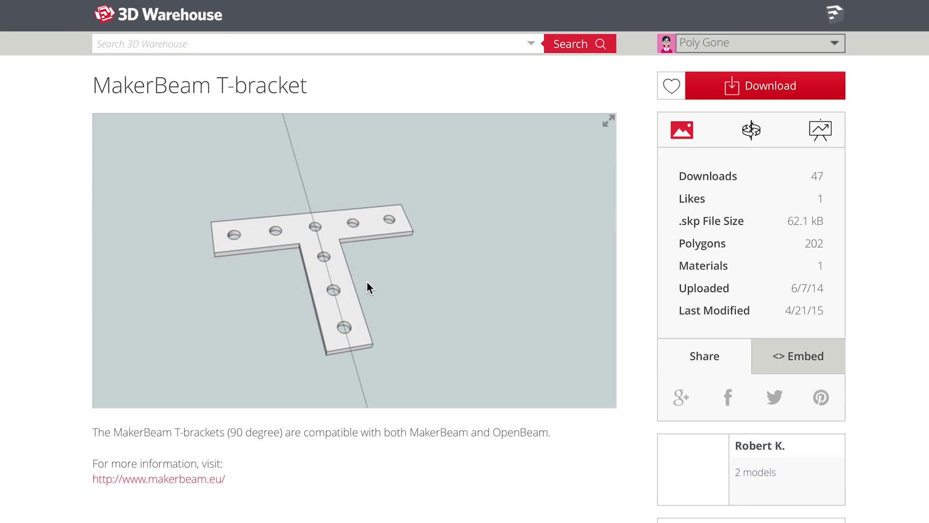
click(759, 129)
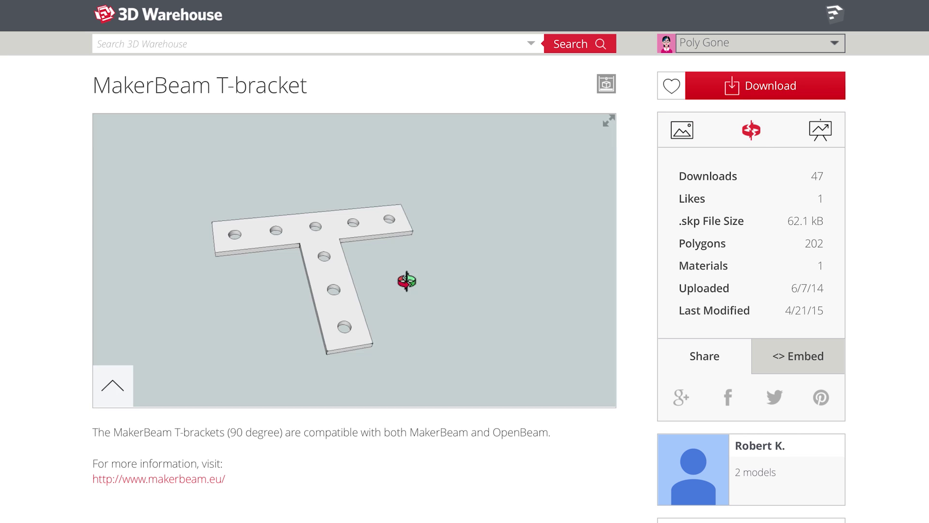
drag(407, 281, 418, 246)
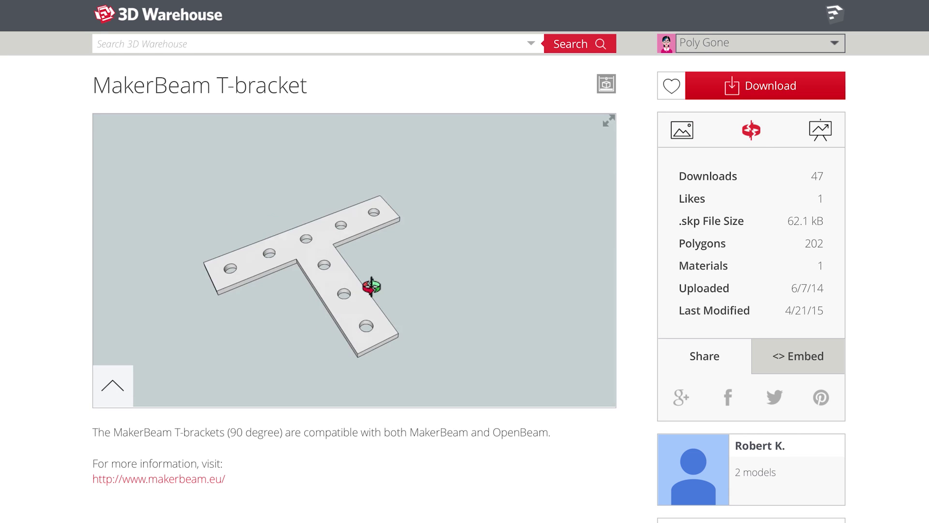
click(759, 89)
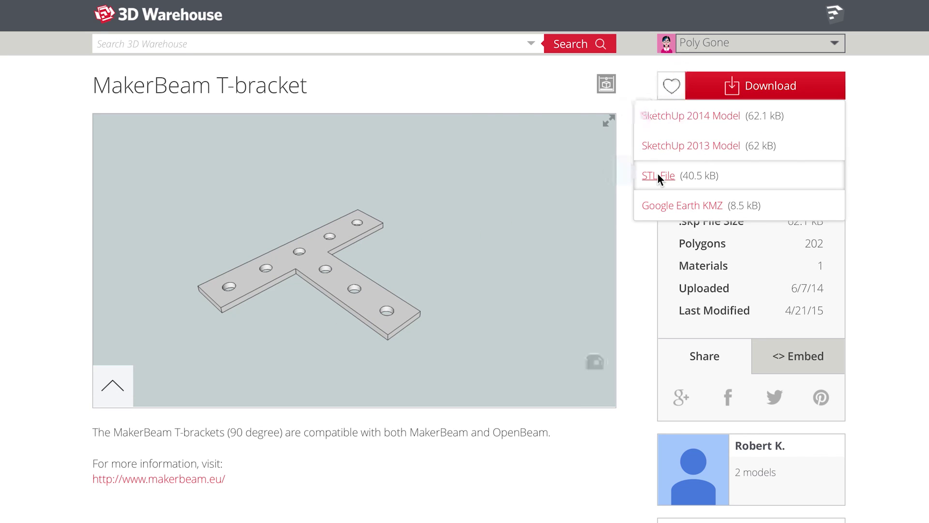